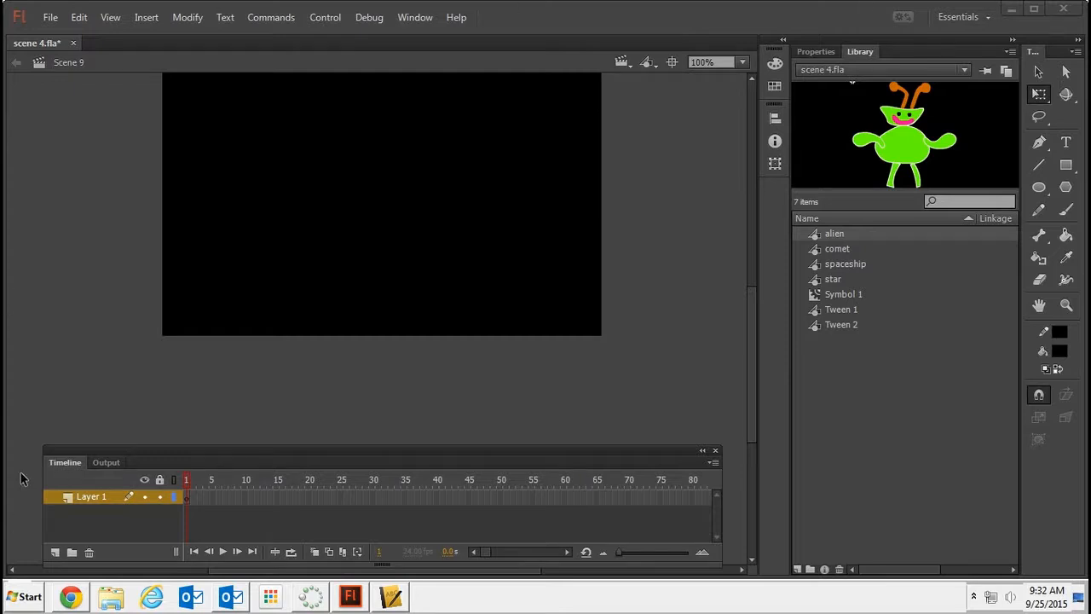
Rename Layer 1 to "ship" and add a classic motion guide layer above it
click(93, 495)
text(ship)
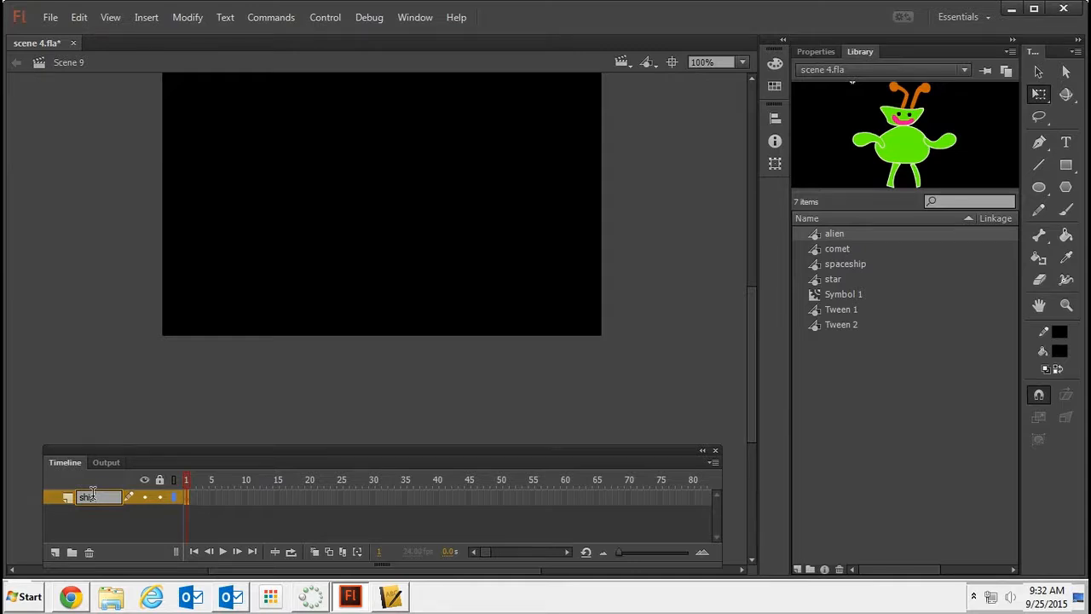
click(136, 495)
right_click(136, 496)
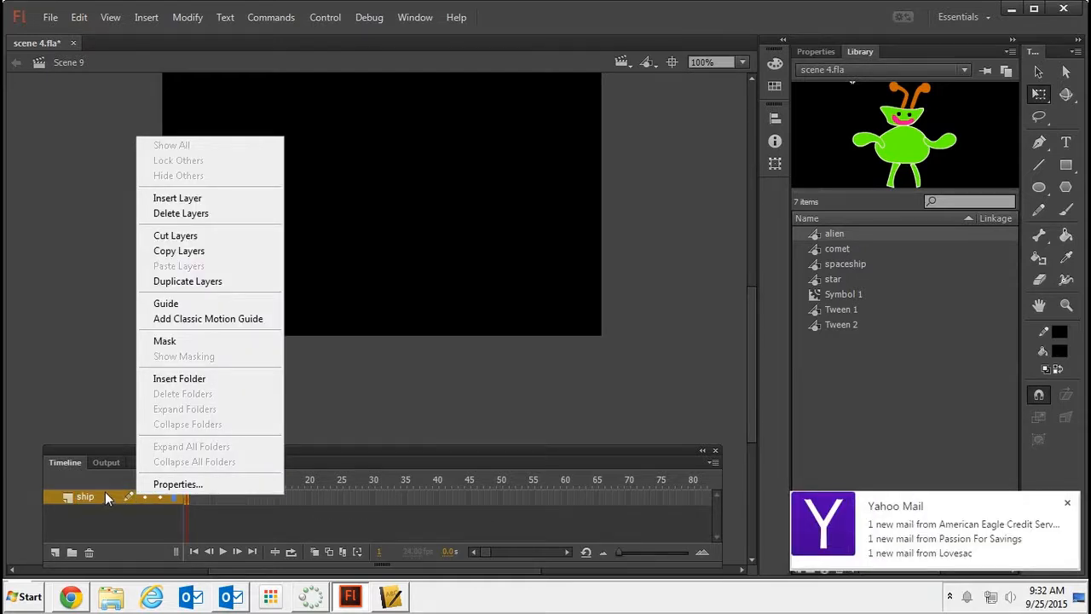
click(192, 320)
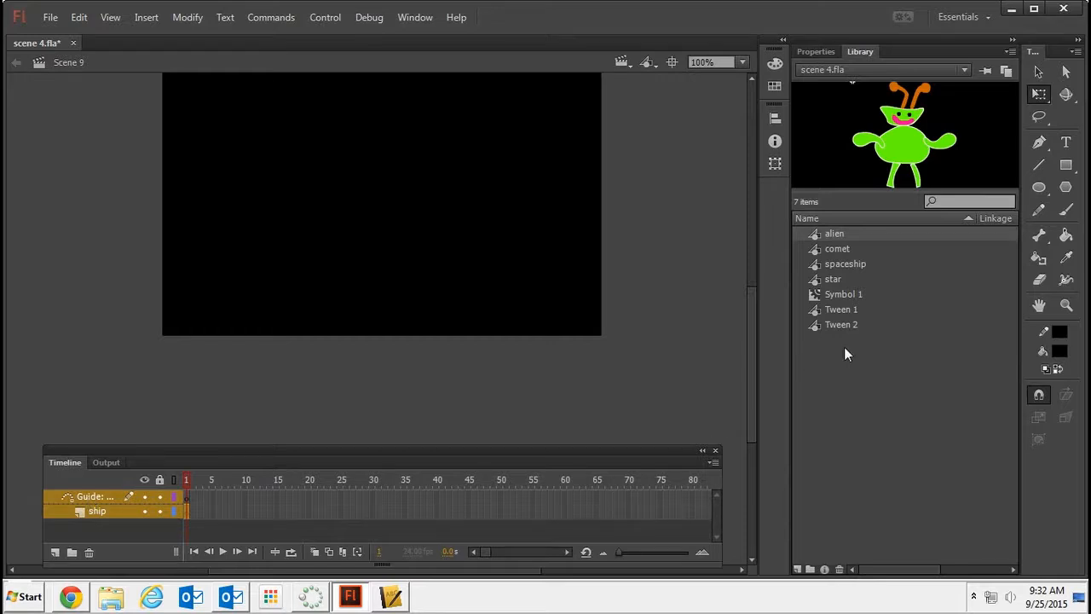
Draw a white S-shaped path with the Pencil tool on the guide layer, from the stage's lower left to its upper right
click(1040, 211)
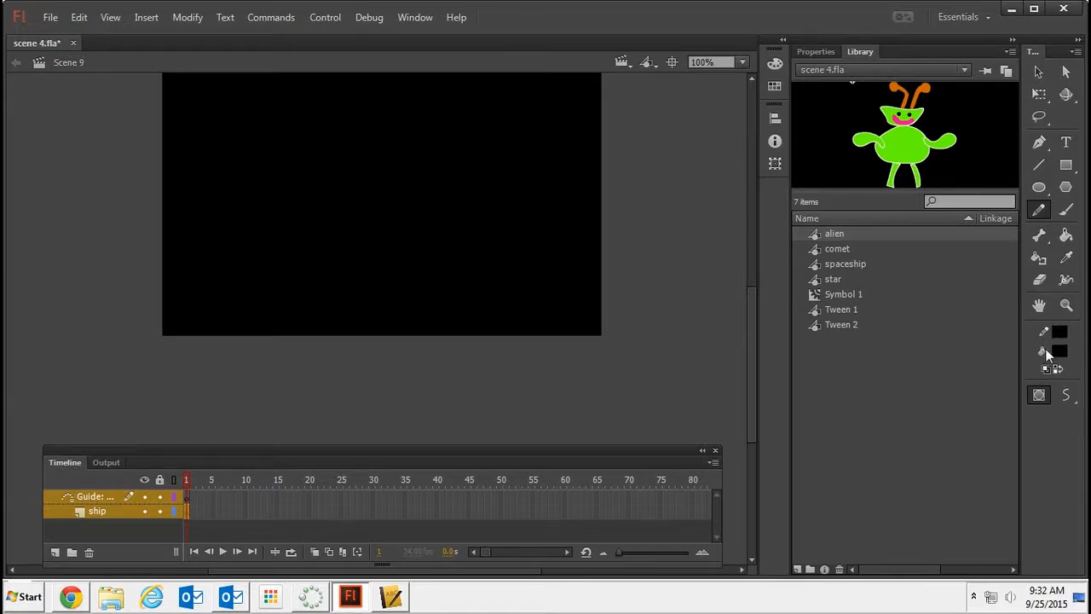
click(1057, 332)
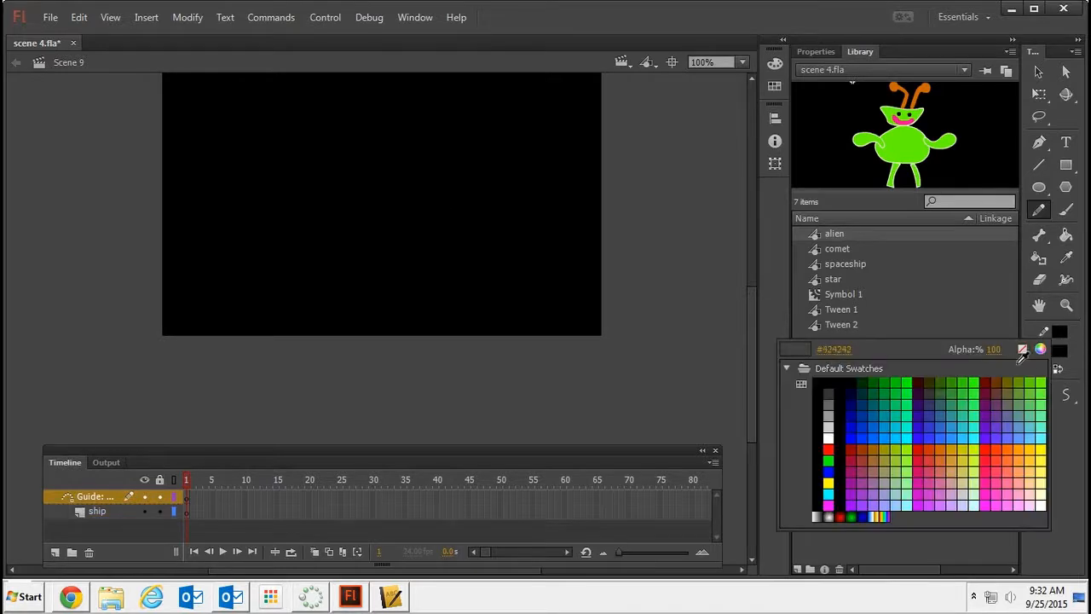
click(831, 435)
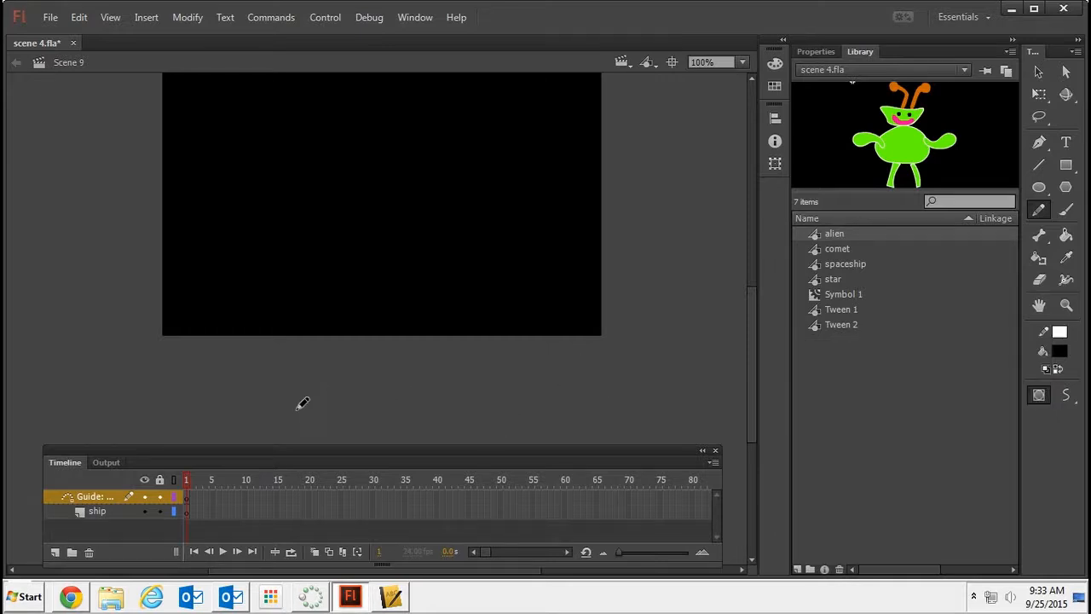
mouse_move(231, 293)
mouse_down()
mouse_move(314, 307)
mouse_move(349, 282)
mouse_move(350, 259)
mouse_move(279, 213)
mouse_move(291, 161)
mouse_move(387, 130)
mouse_move(514, 112)
mouse_up()
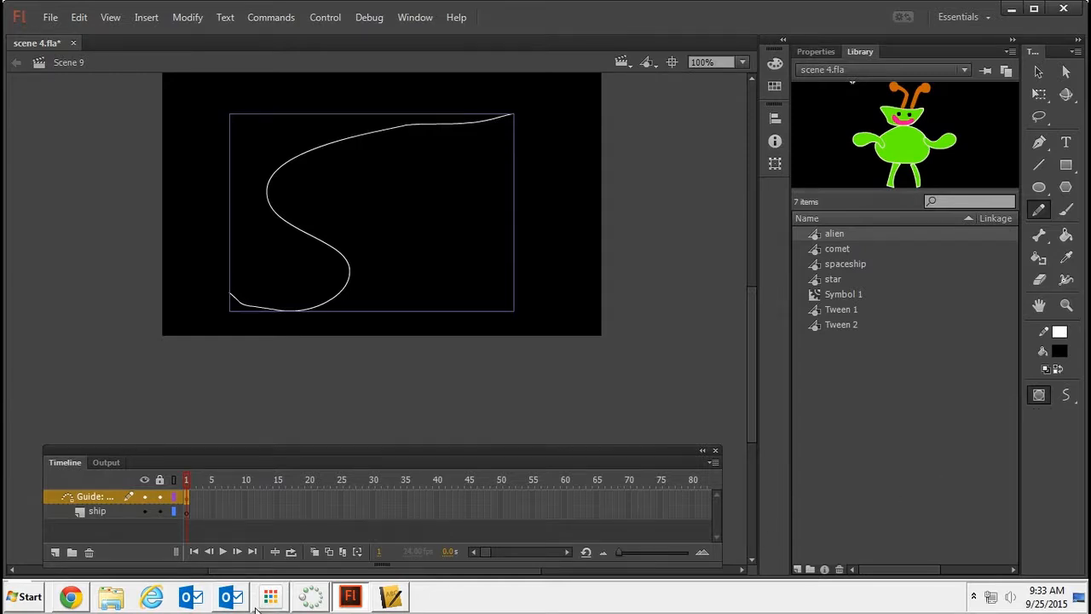
Place the spaceship symbol from the library on the ship layer, near the lower-left start of the path
click(116, 514)
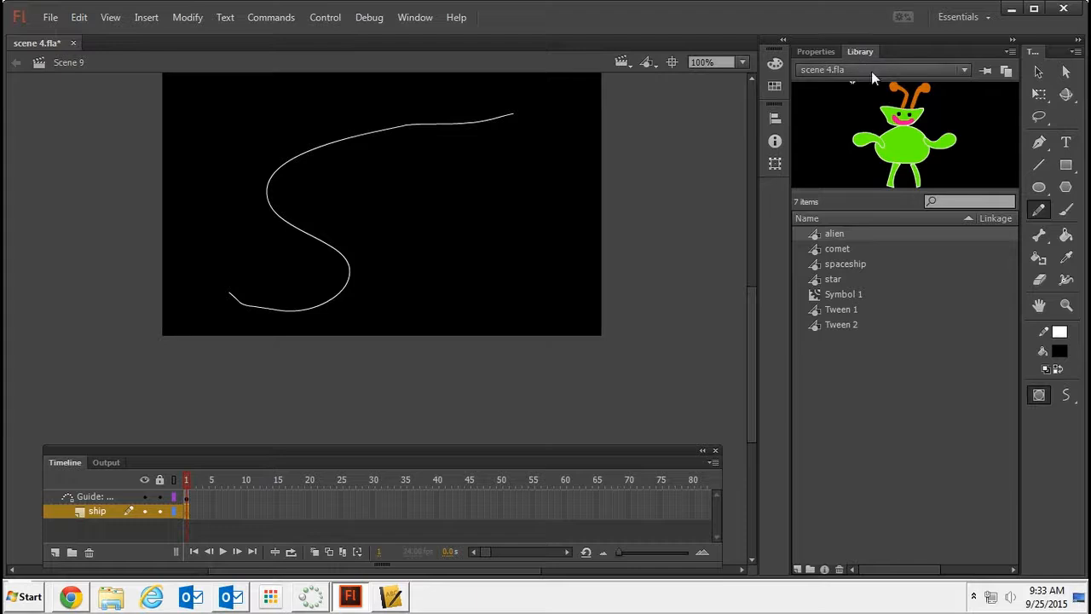
click(845, 263)
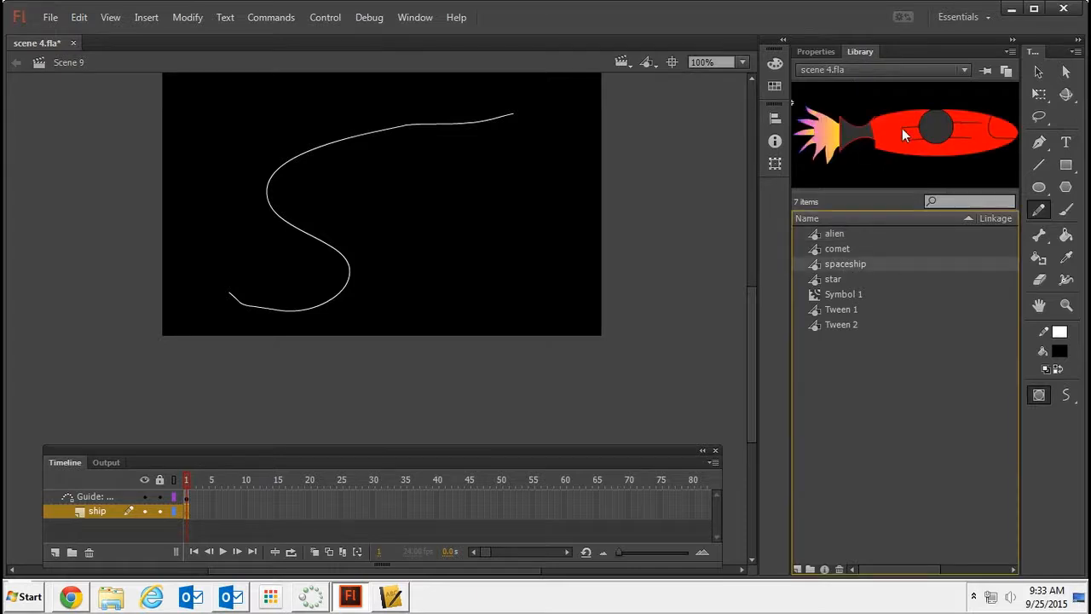
drag(273, 281, 251, 271)
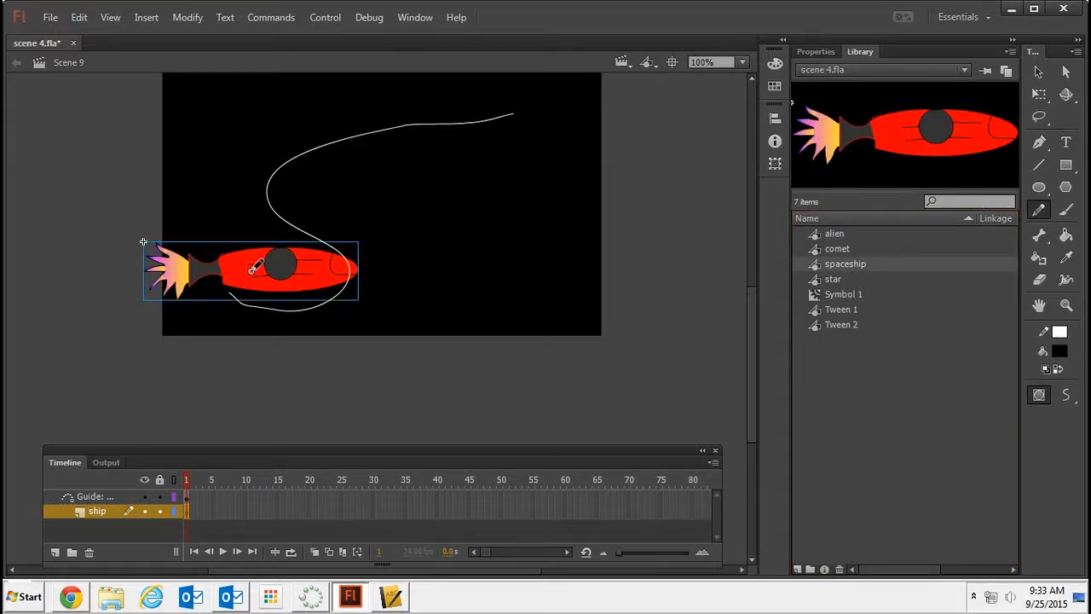
Scale the spaceship to about half its size and snap its centre point to the path's lower-left end
click(1044, 97)
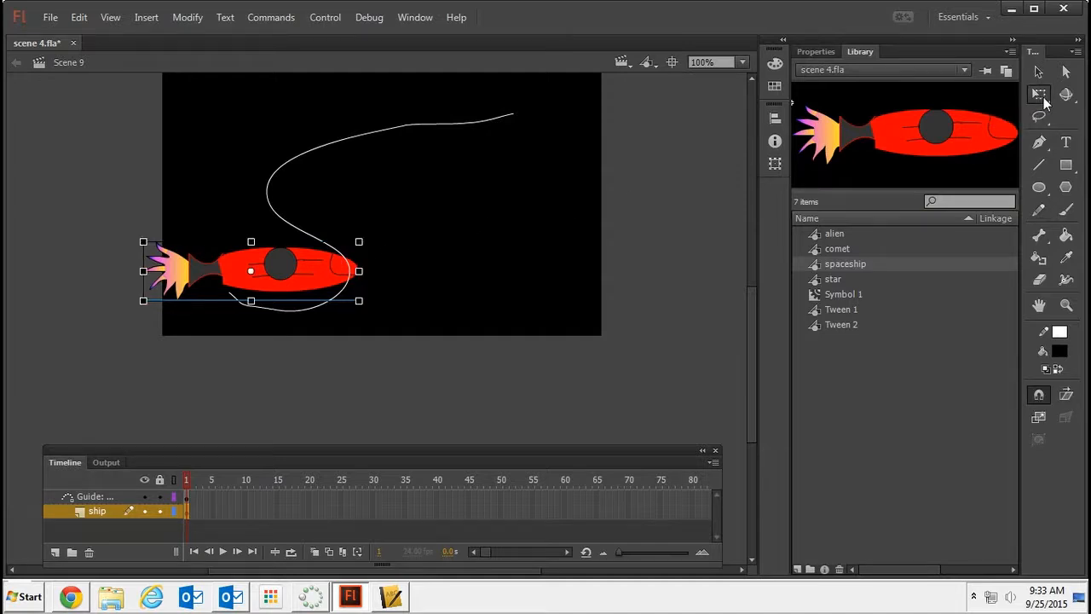
drag(358, 242, 304, 248)
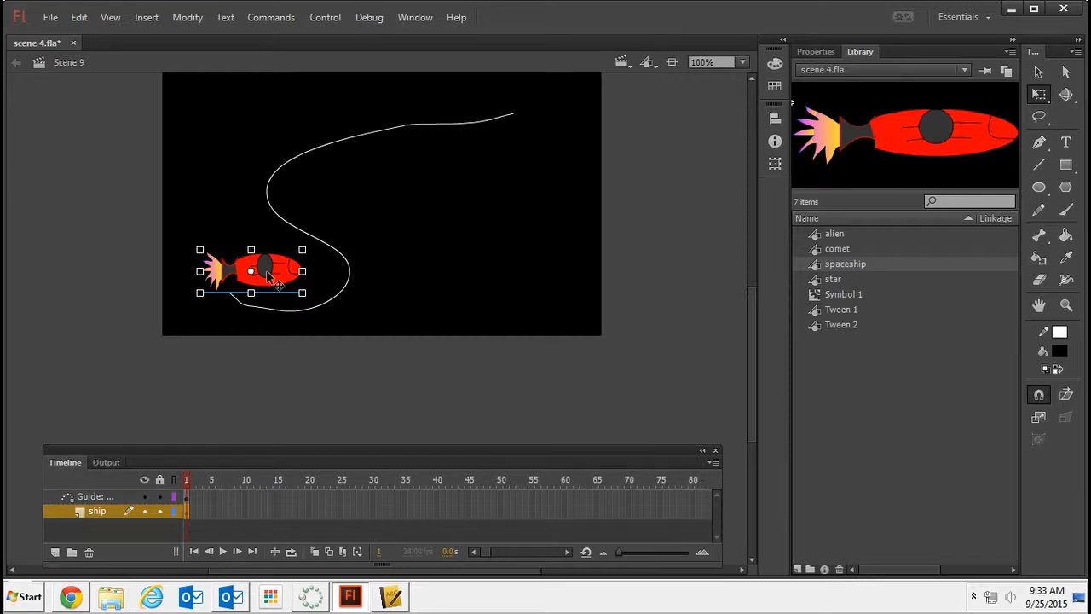
drag(274, 266, 254, 283)
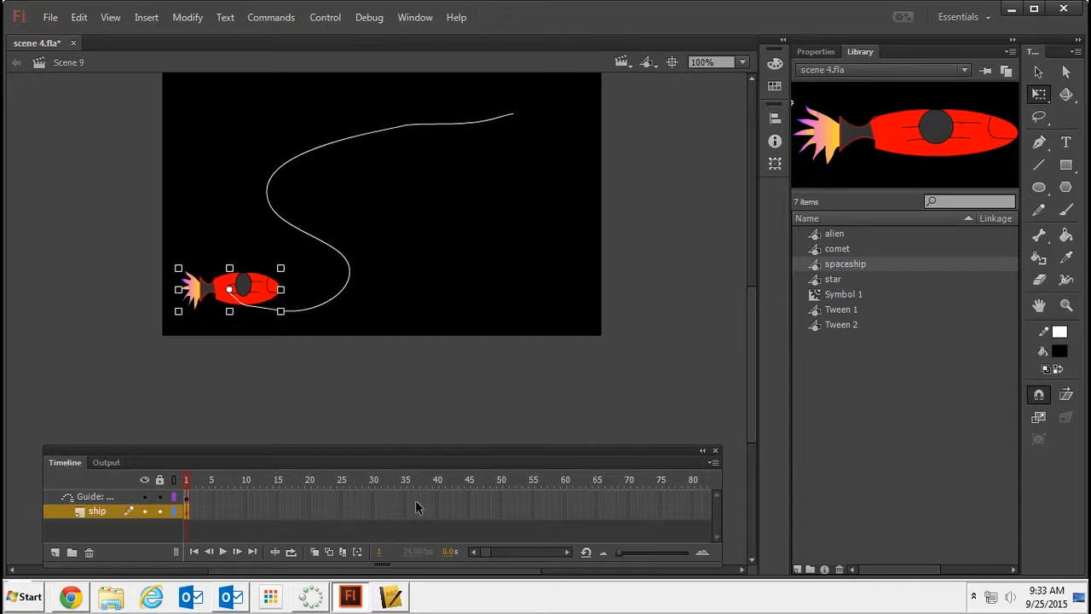
Insert a keyframe at frame 50 of the guide layer
click(501, 498)
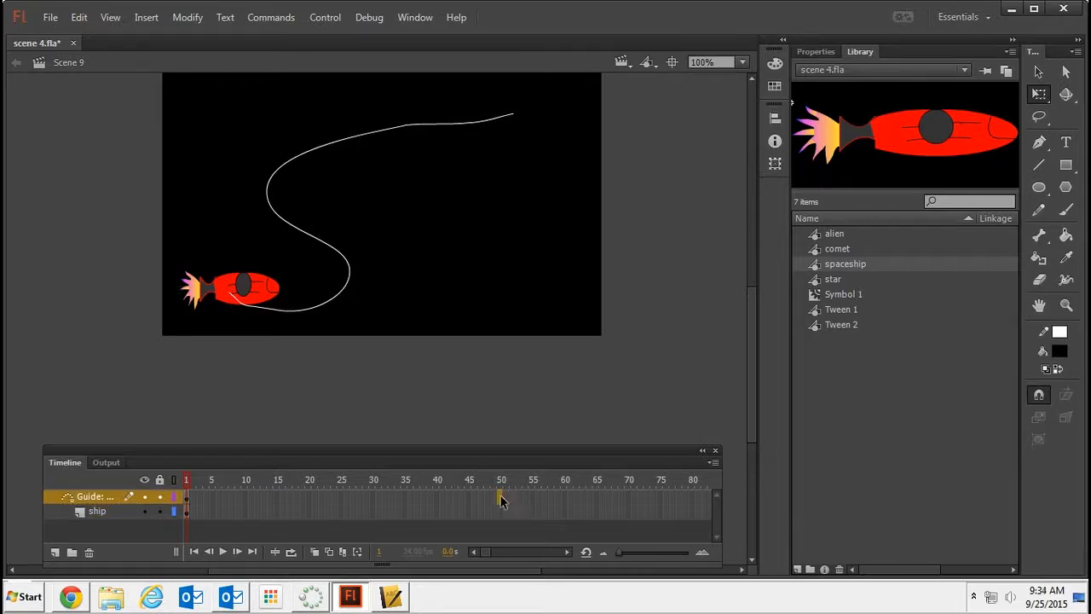
right_click(501, 498)
click(530, 204)
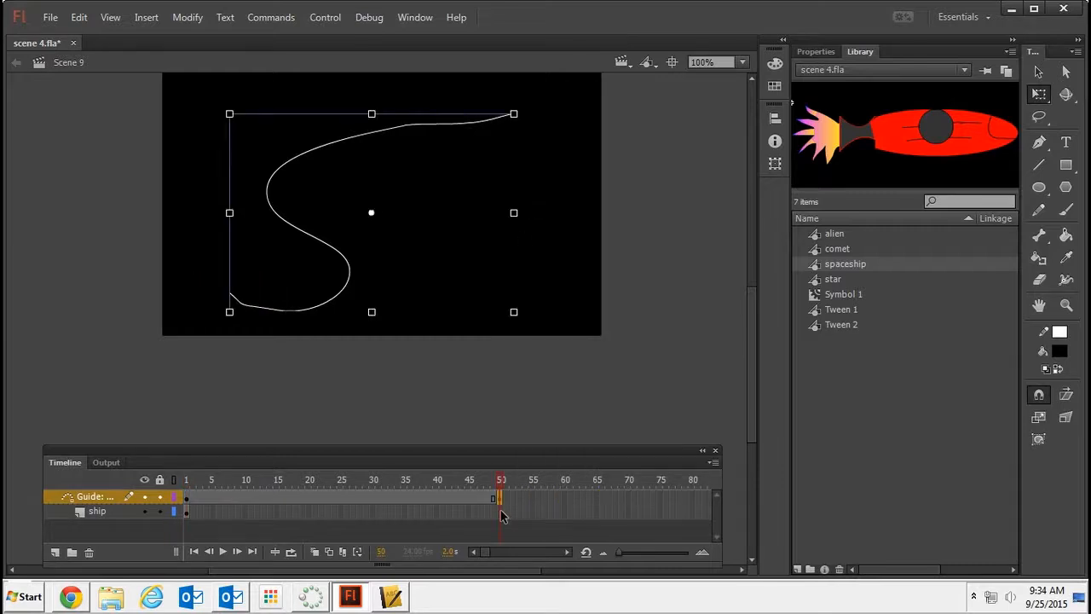
Insert a keyframe at frame 50 of the ship layer and snap the spaceship's centre to the path's upper-right end
click(501, 511)
right_click(501, 510)
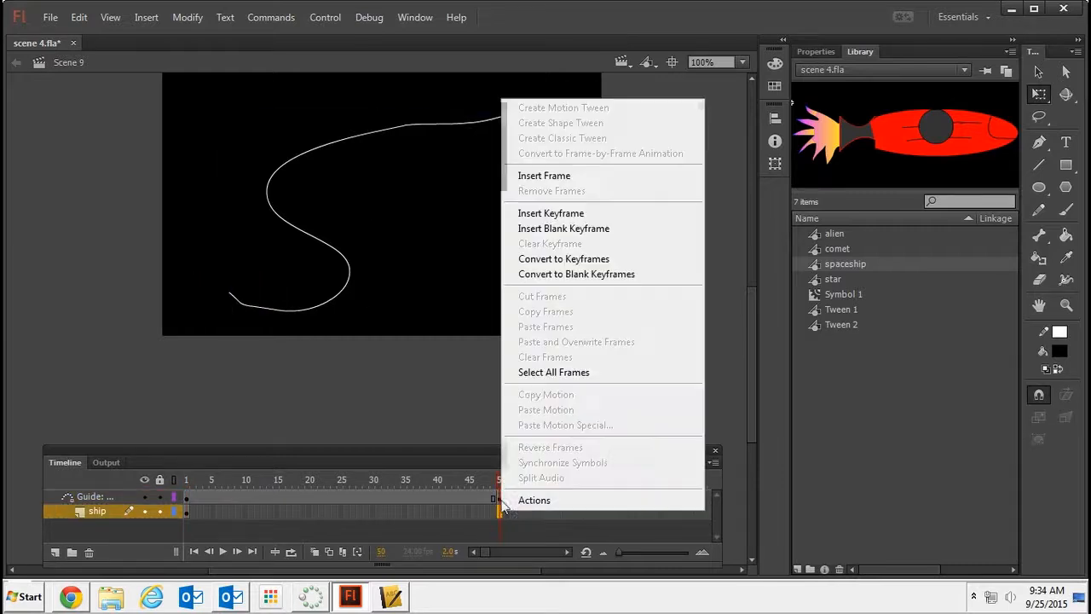
click(517, 214)
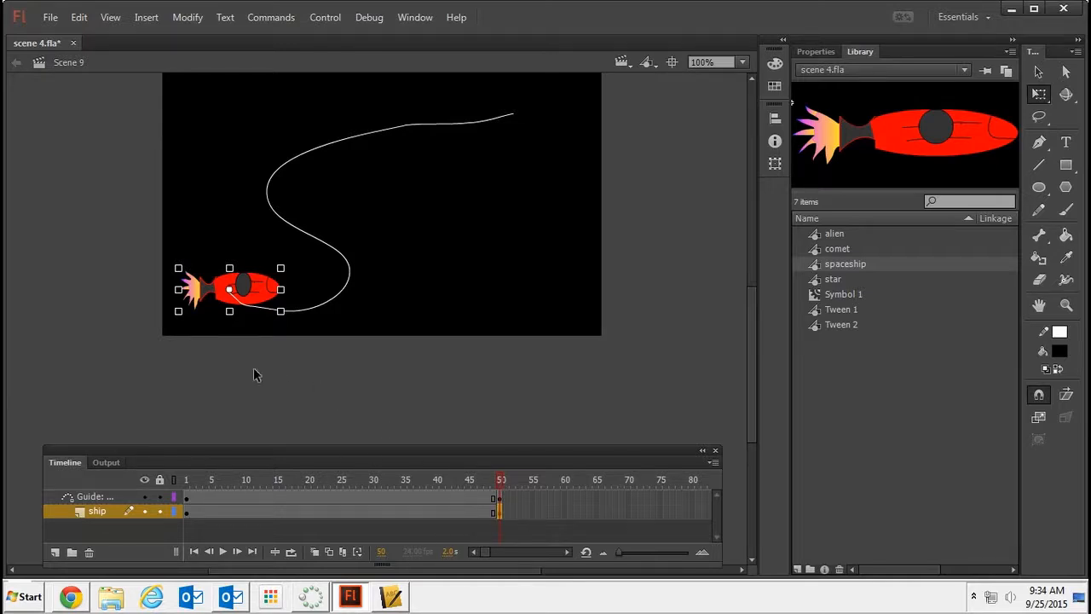
drag(256, 296, 532, 117)
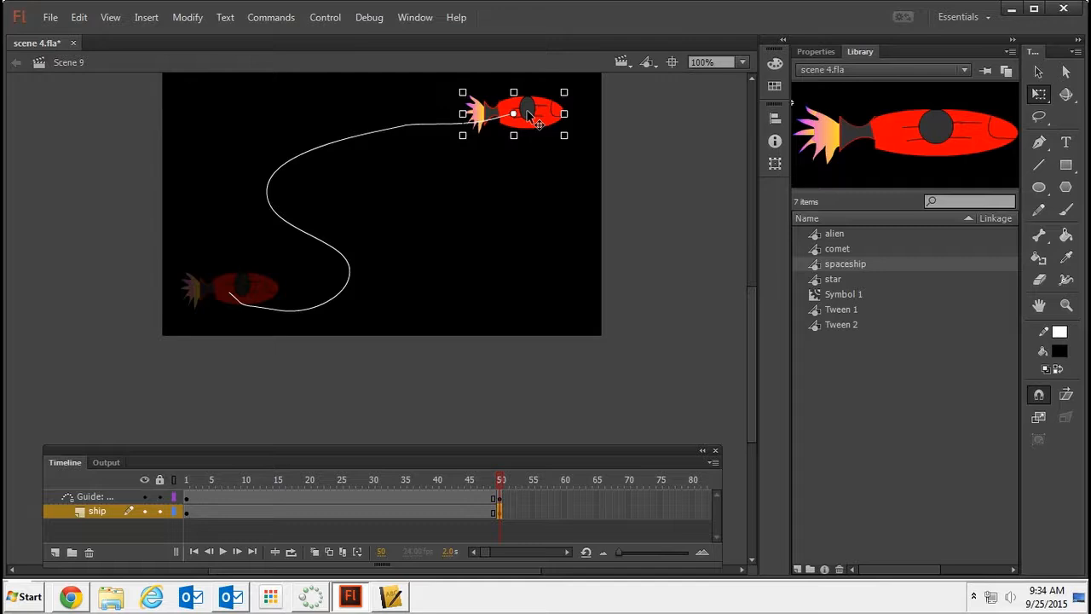
drag(530, 113, 530, 113)
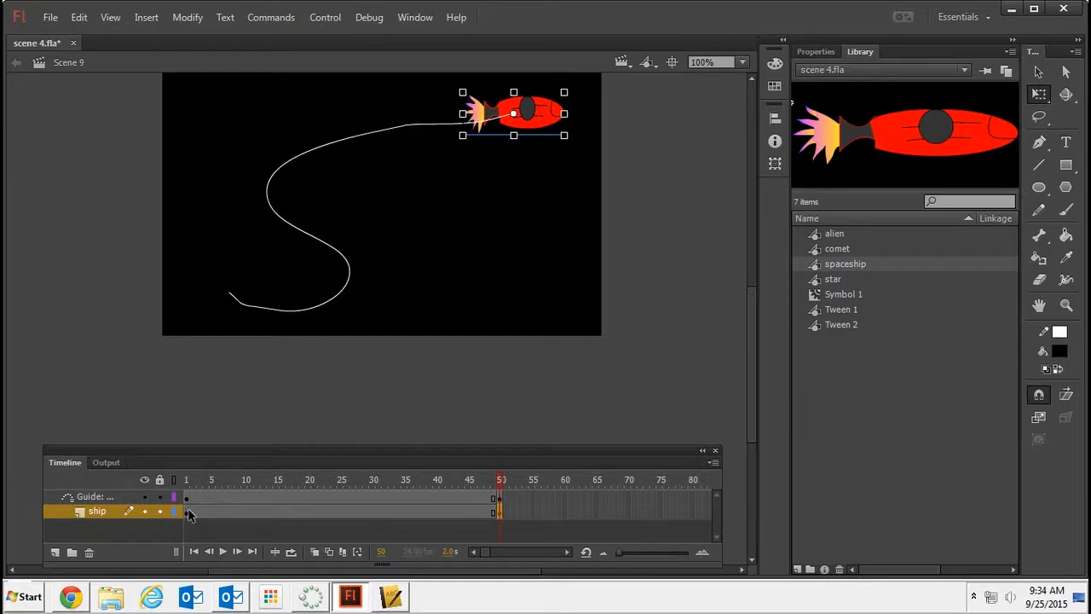
Create a classic tween between the ship layer's two keyframes and play the animation from frame 1
right_click(337, 512)
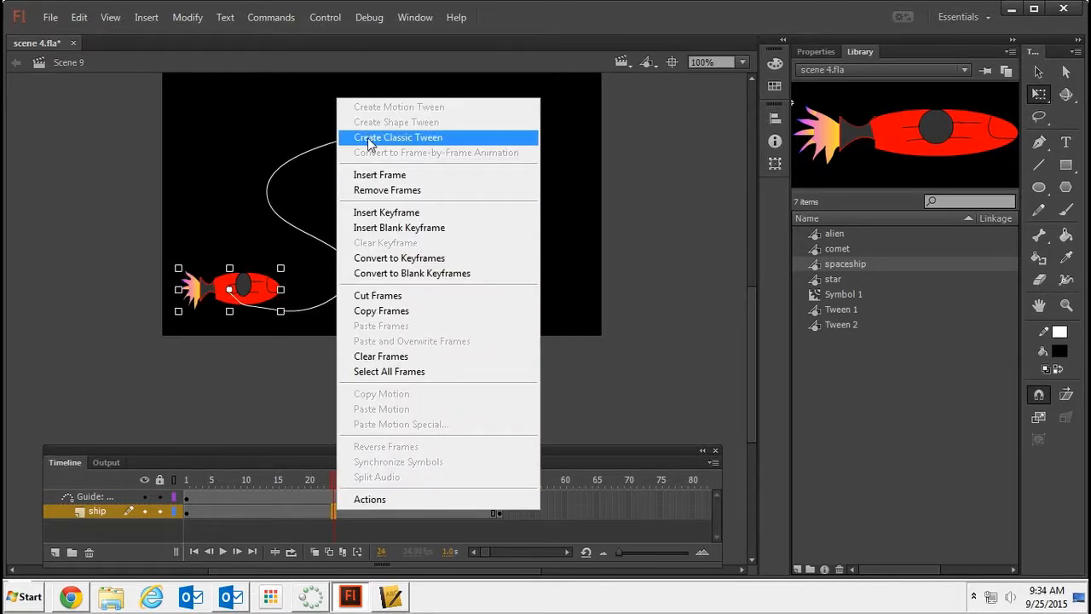
click(369, 145)
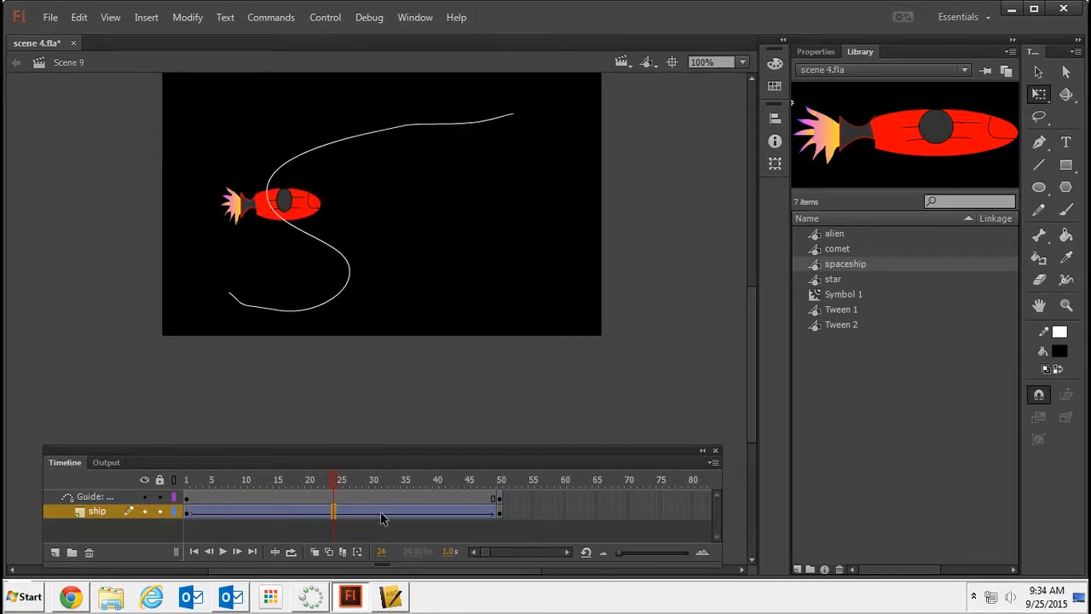
click(187, 479)
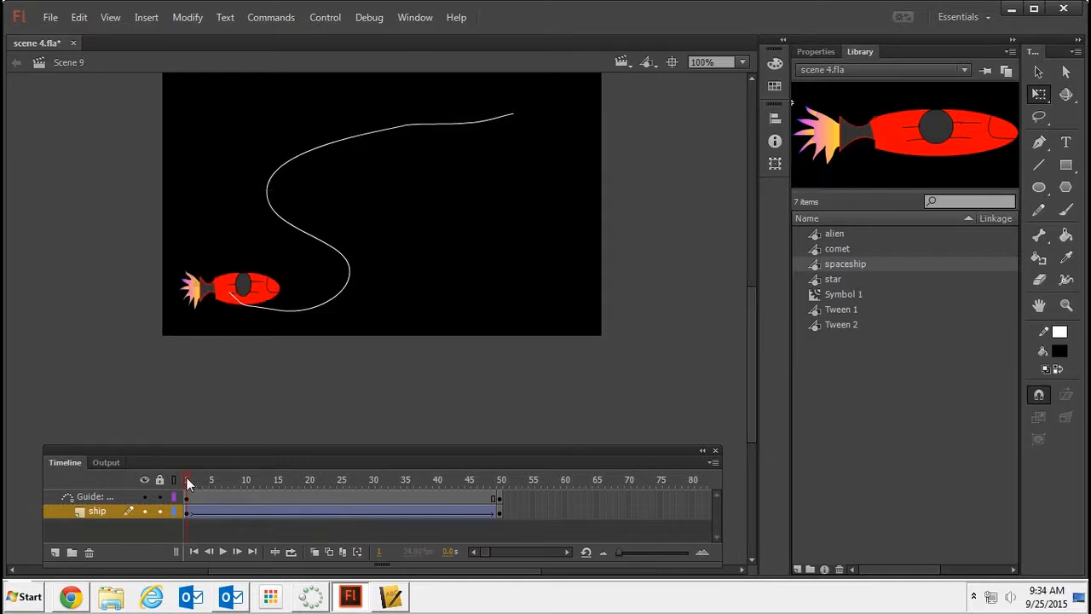
key(Return)
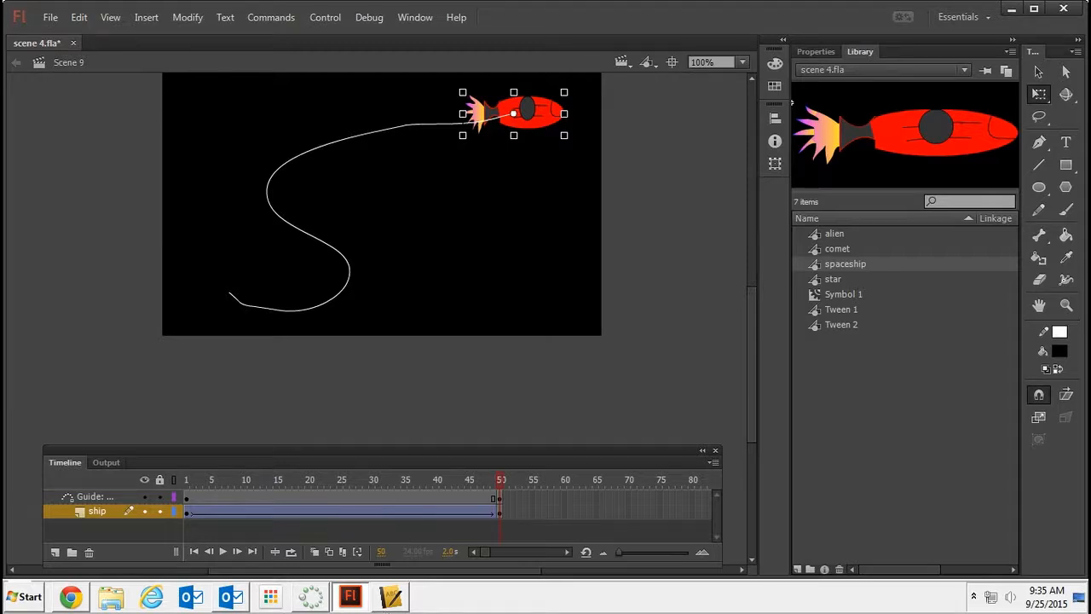
Shrink the spaceship at frame 50 to about half its size, rotate it about 45° counterclockwise, and play the animation from frame 1
click(501, 515)
drag(564, 91, 538, 100)
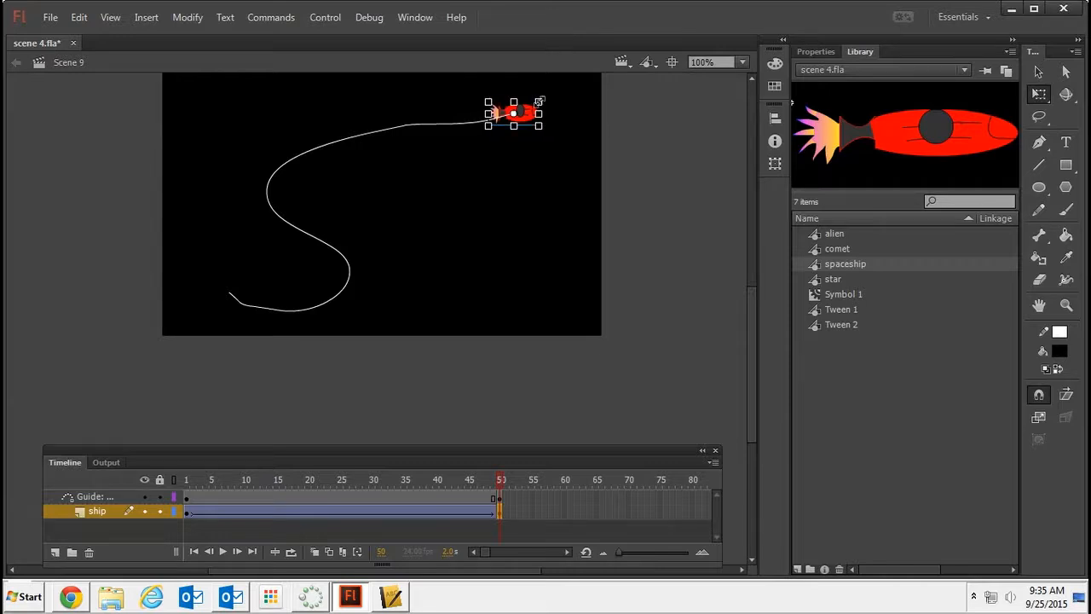
drag(552, 102, 545, 85)
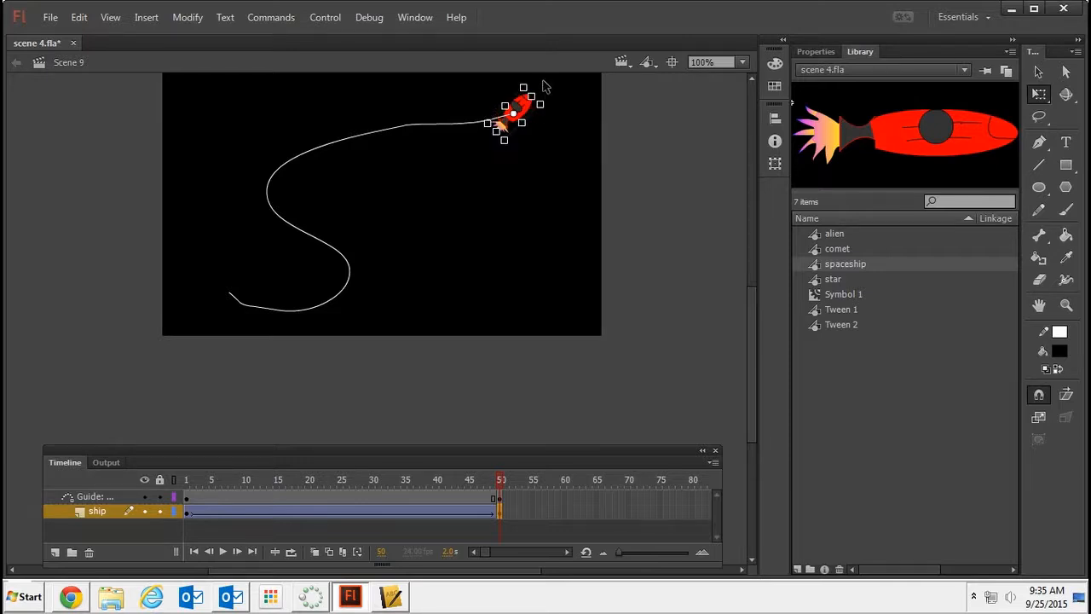
click(187, 479)
key(Return)
Show the properties of the spaceship at frame 50 and set the fill colour's alpha to 0%
click(811, 53)
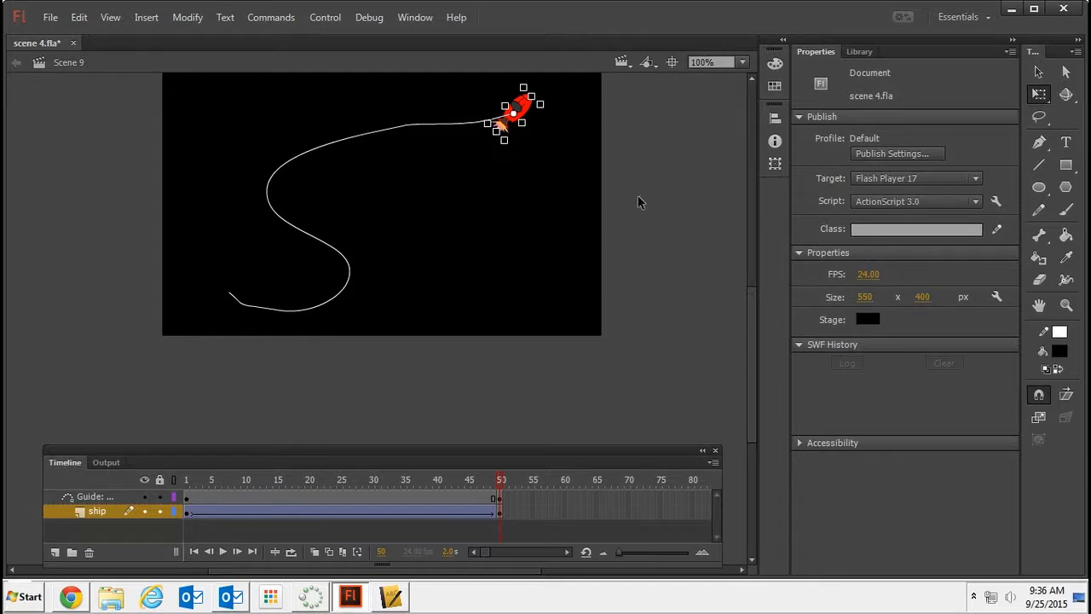
click(537, 117)
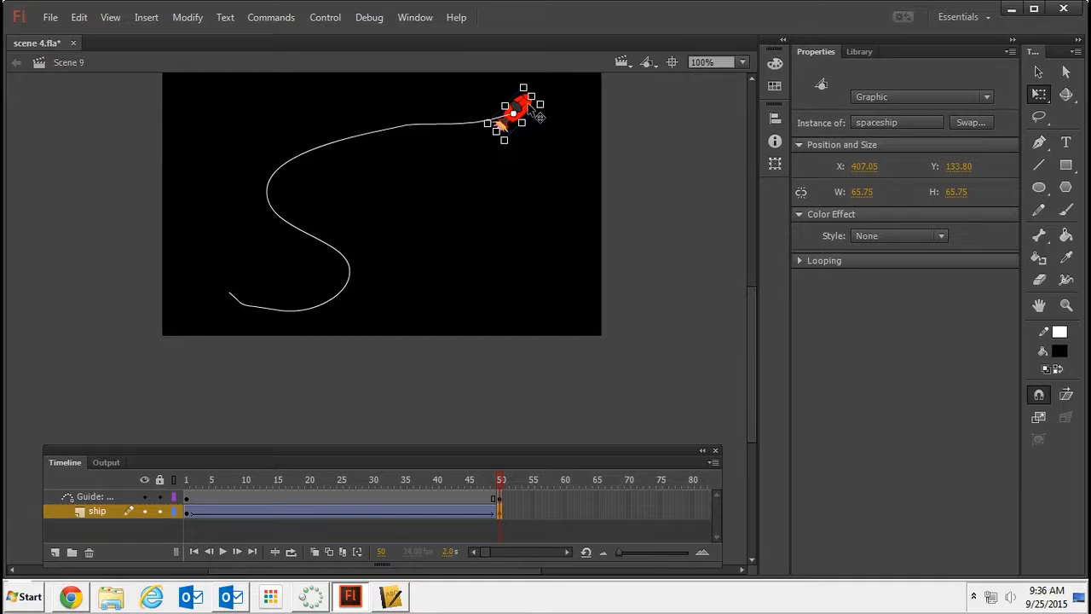
click(1059, 348)
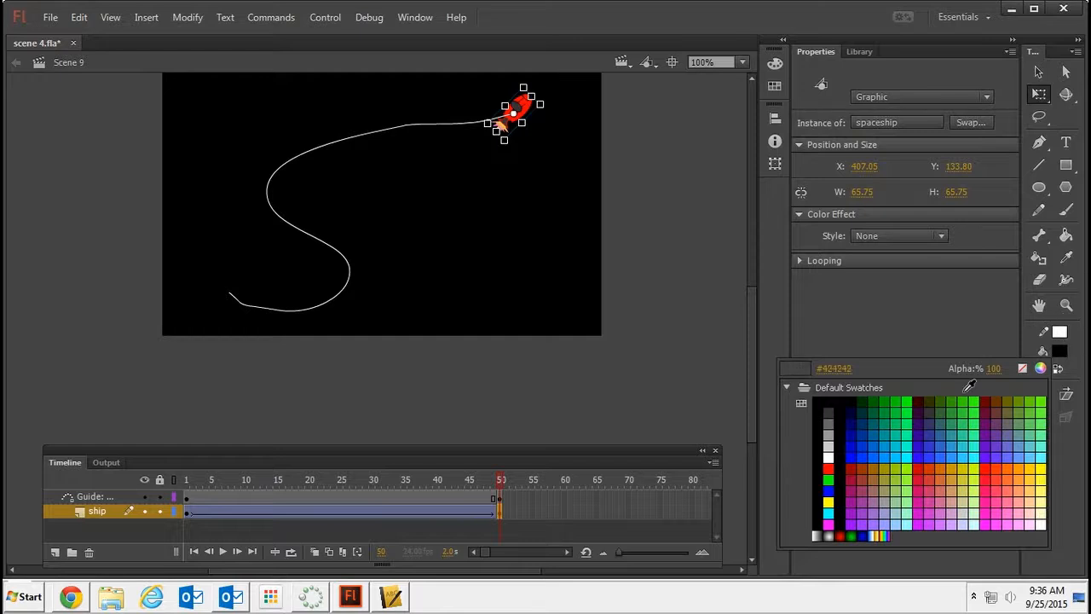
click(992, 368)
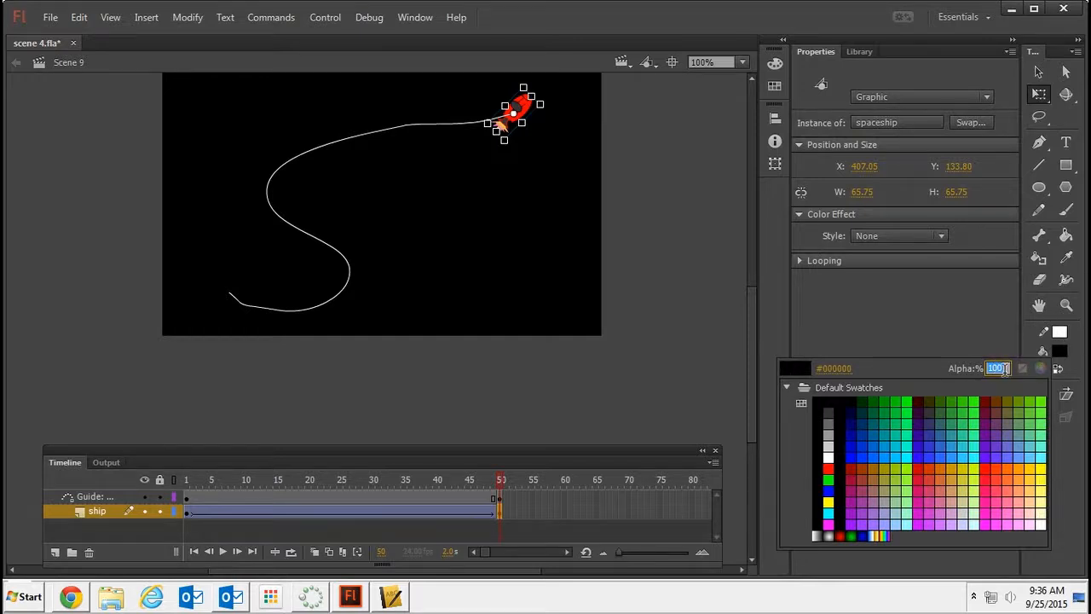
double_click(998, 368)
text(0)
key(Return)
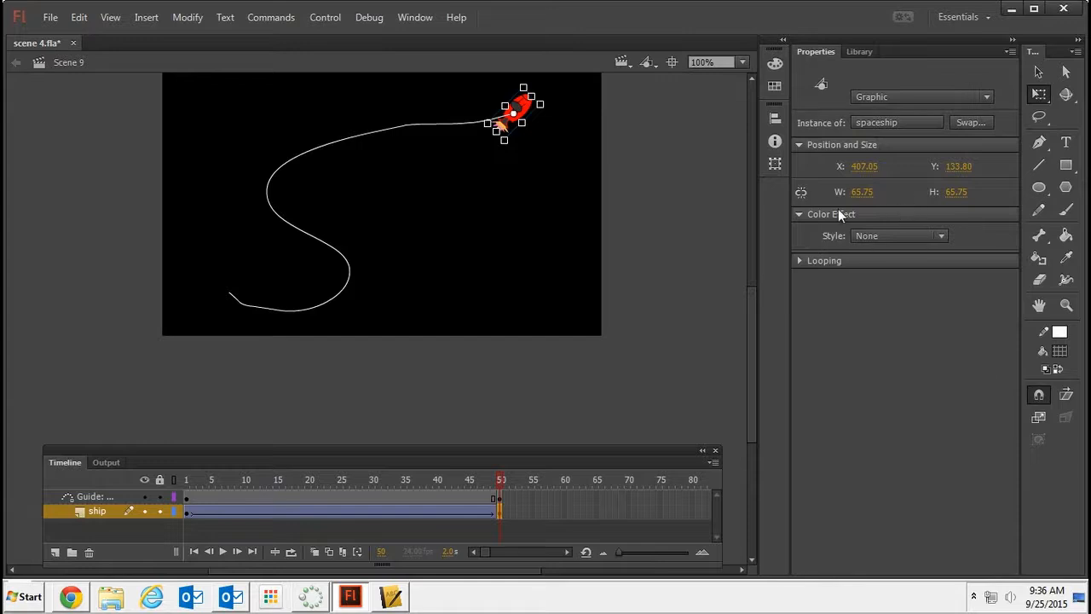
Apply an Alpha color effect of 39% to the spaceship at frame 50 and play the animation from frame 1
click(800, 214)
click(800, 215)
click(941, 235)
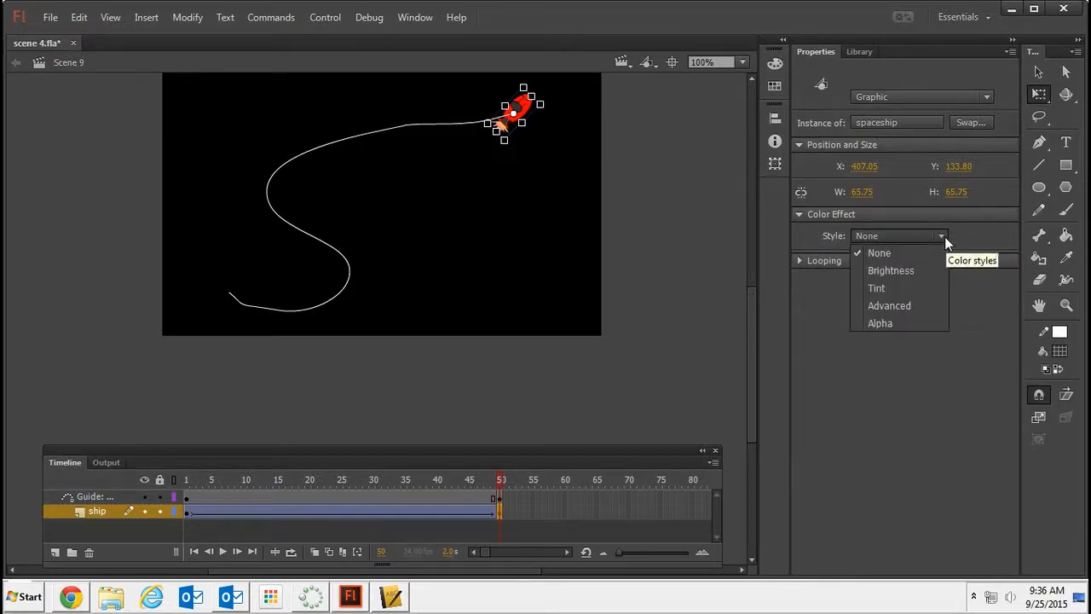
click(887, 324)
mouse_move(887, 259)
mouse_down()
mouse_move(939, 259)
mouse_move(887, 263)
mouse_up()
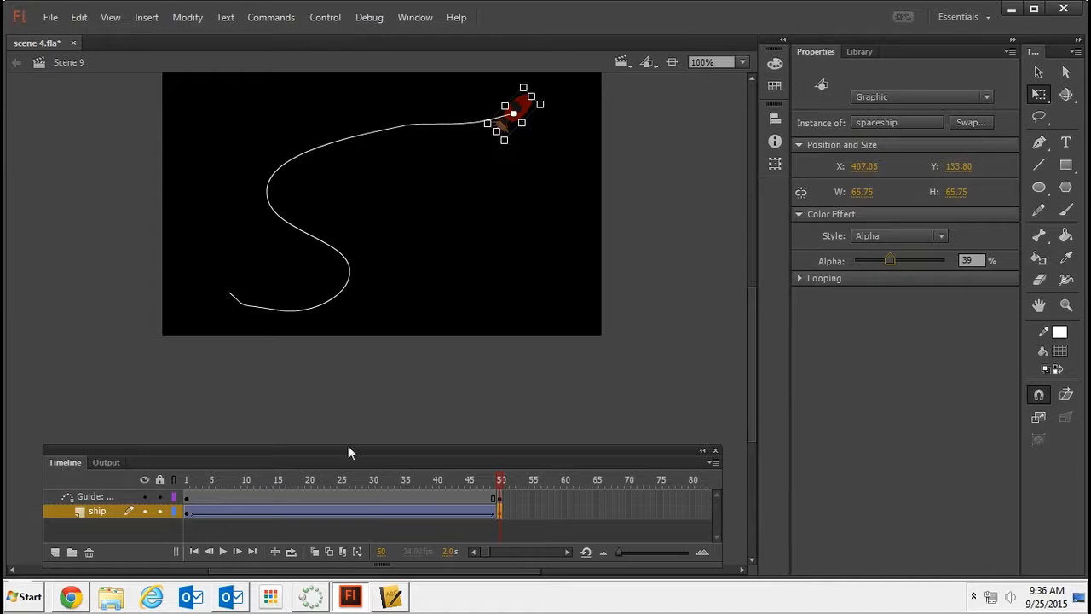
click(187, 480)
key(Return)
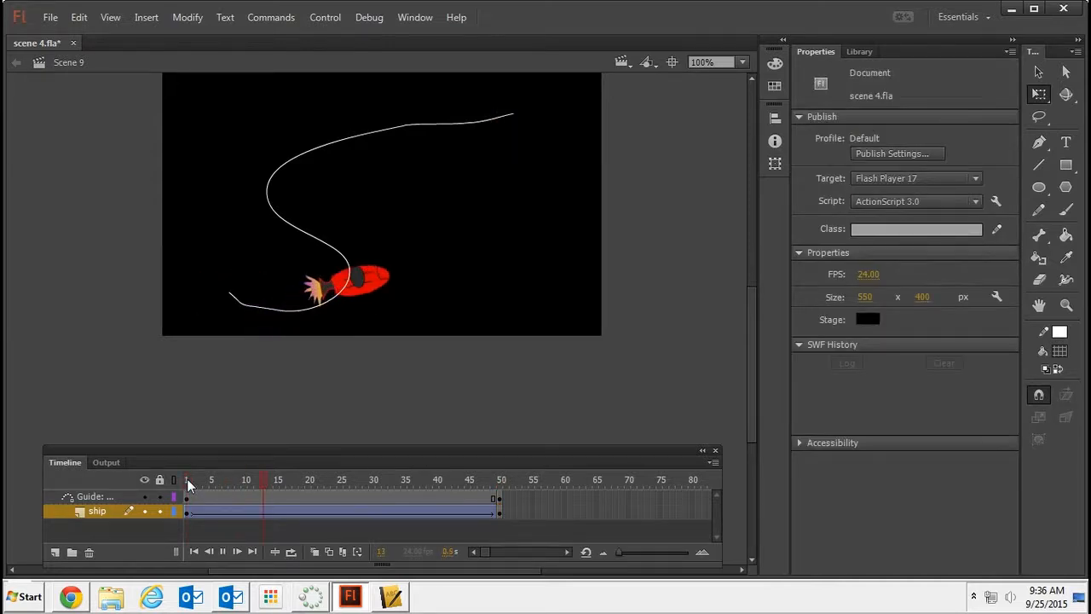